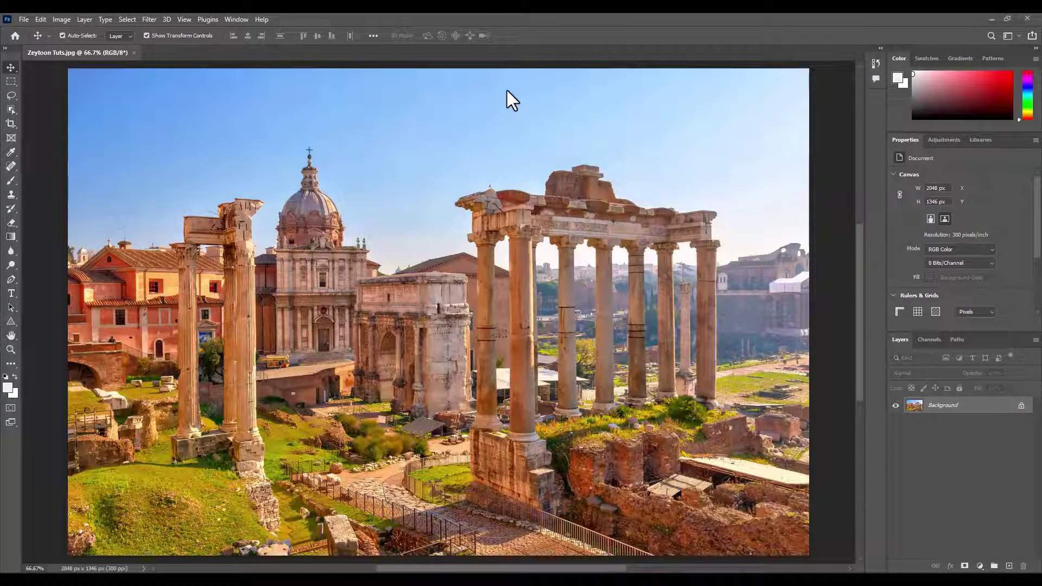
# Try downloading JPEG Artifacts Removal in Neural Filters, then cancel when it is unavailable
pyautogui.click(153, 22)
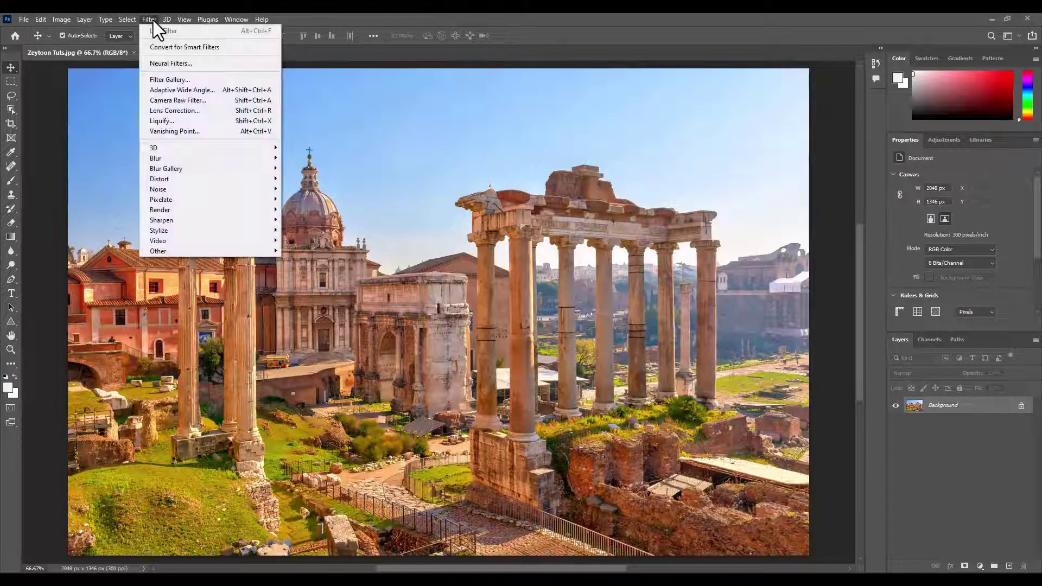
pyautogui.click(159, 64)
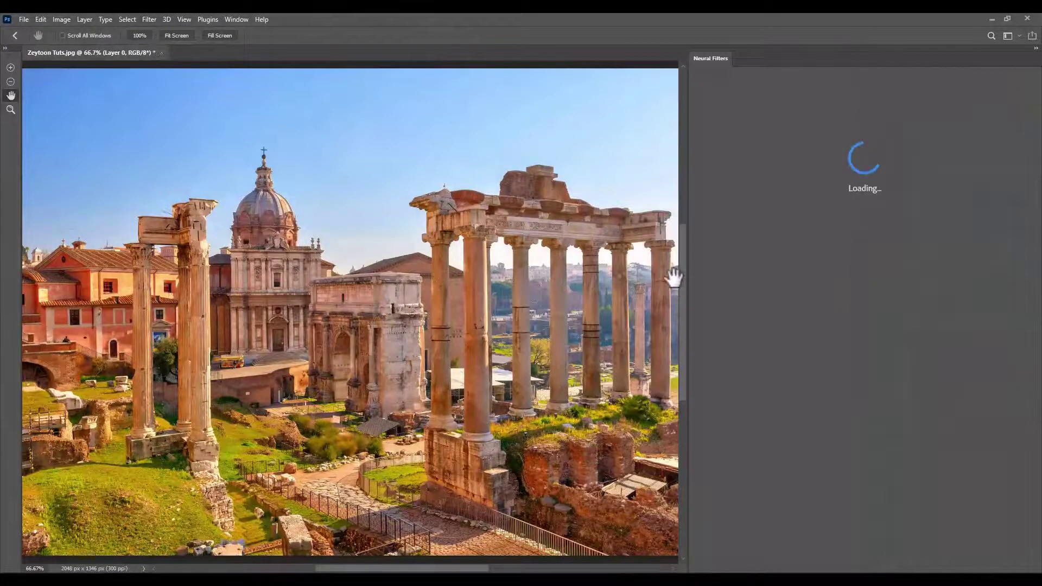
pyautogui.click(817, 185)
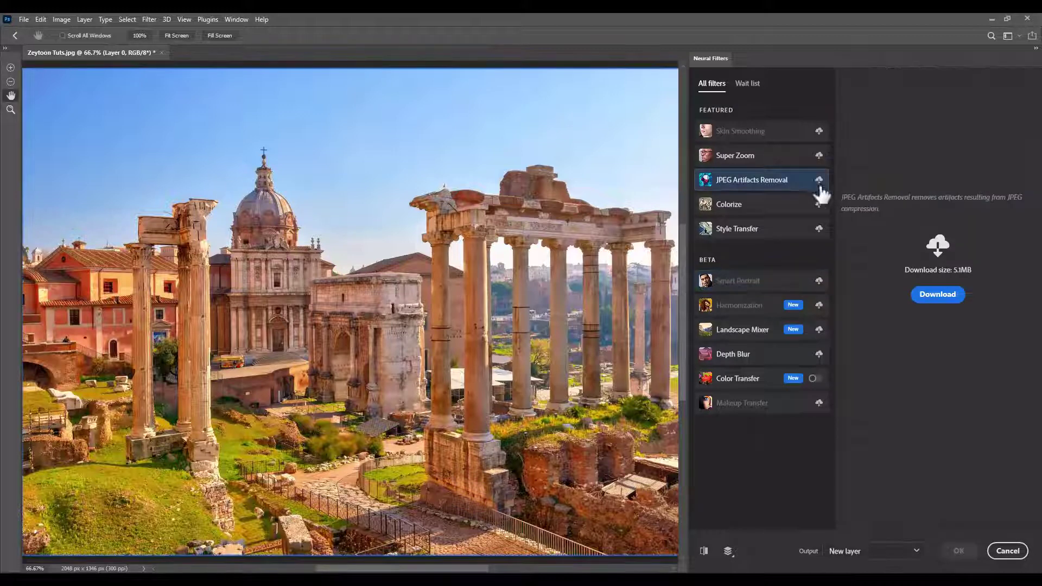
pyautogui.click(820, 182)
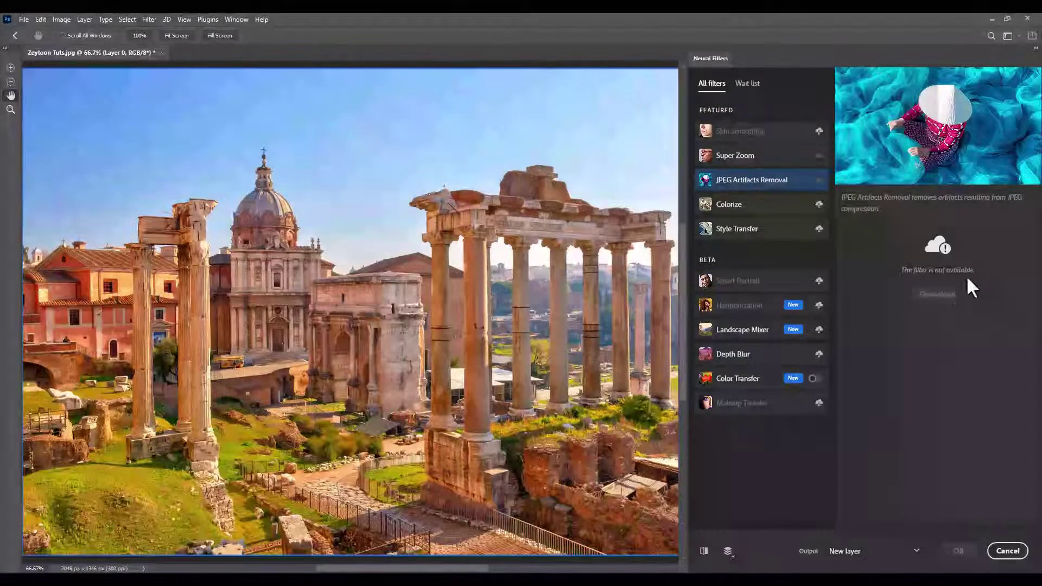
pyautogui.click(1008, 551)
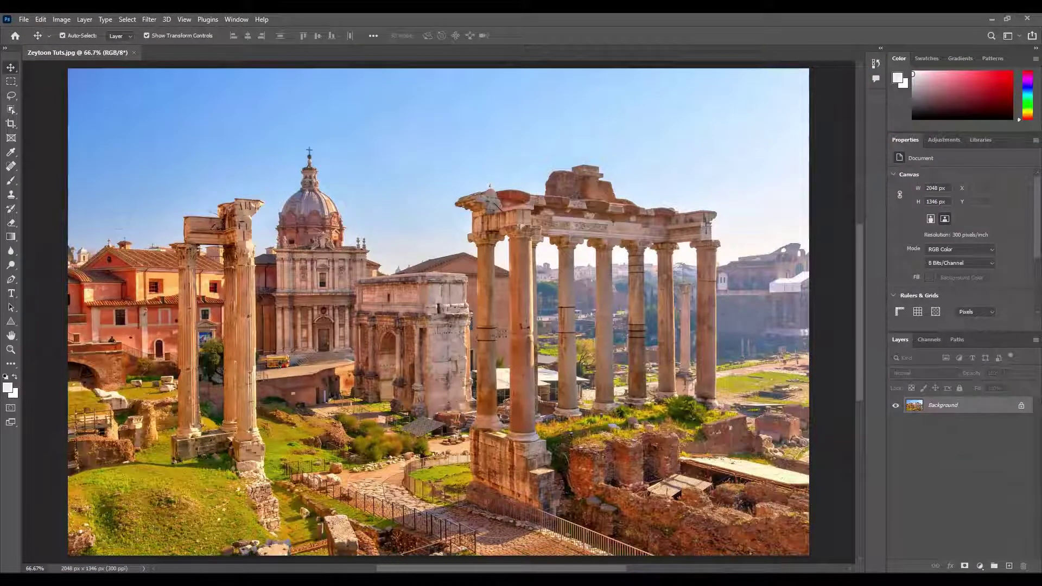
# Open Environment Variables via the 'Edit the system environment variables' search result
pyautogui.click(365, 571)
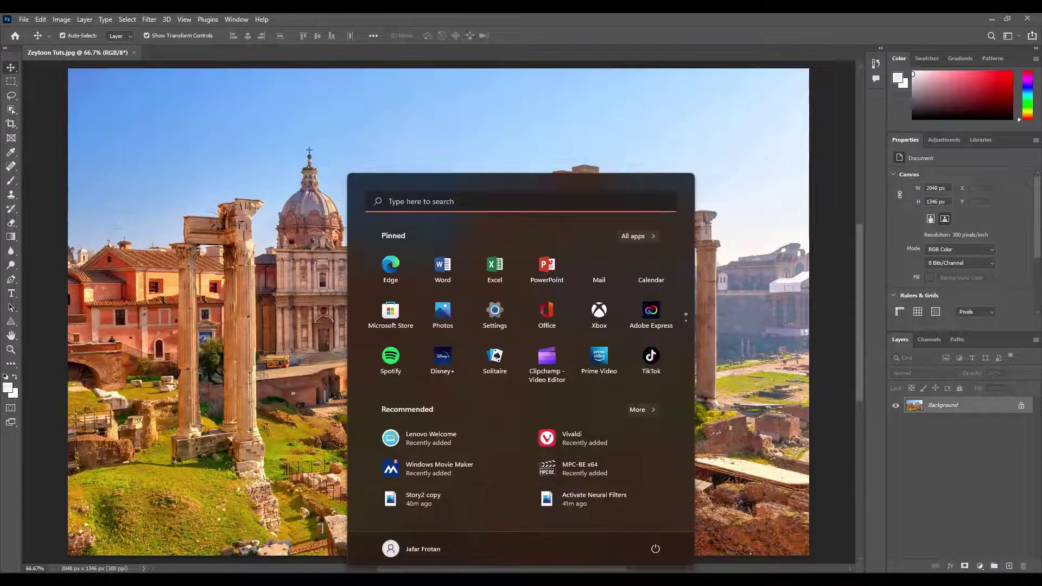
pyautogui.write('va')
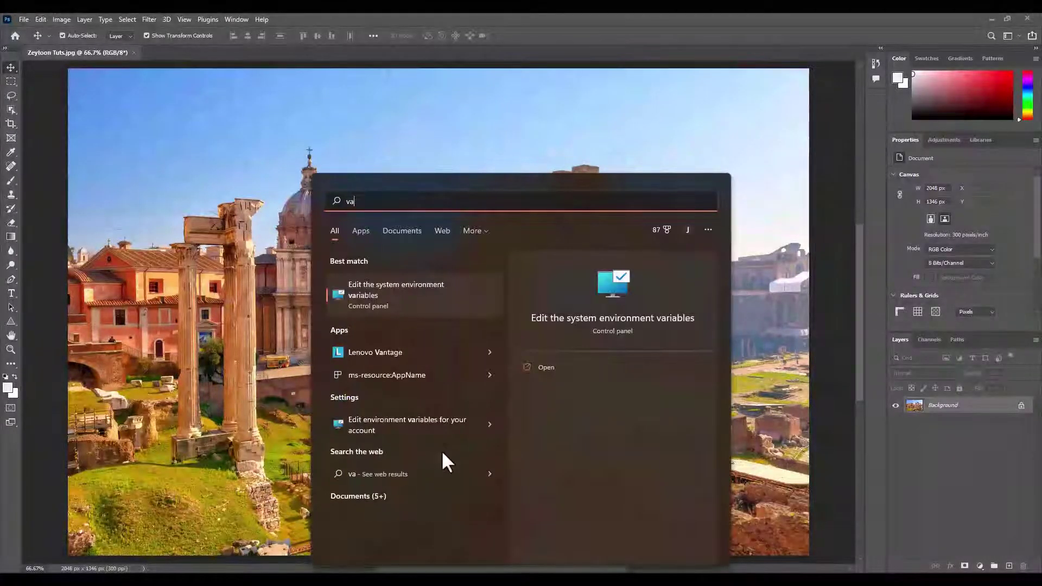
pyautogui.click(385, 292)
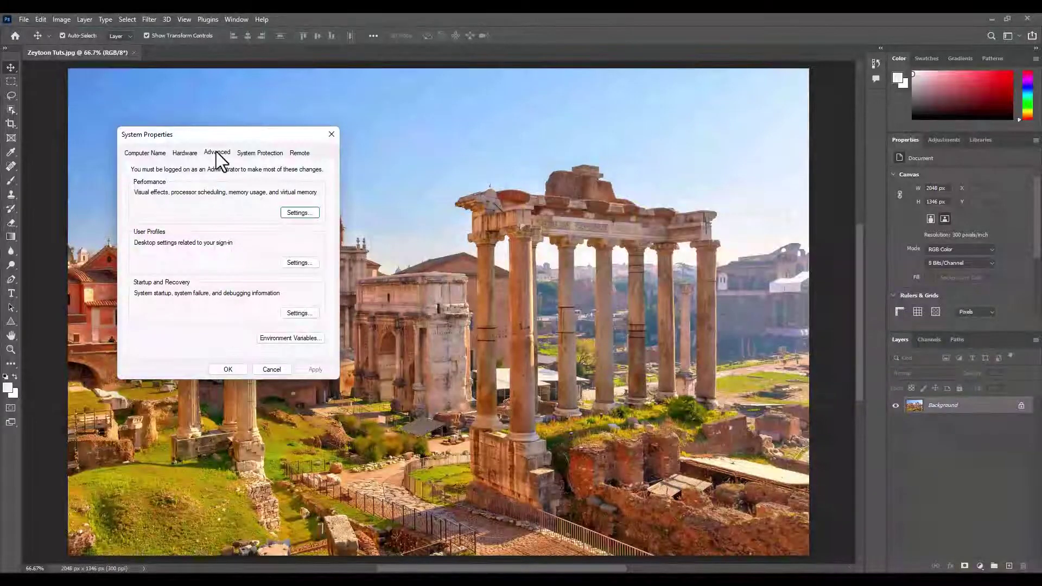
pyautogui.click(283, 338)
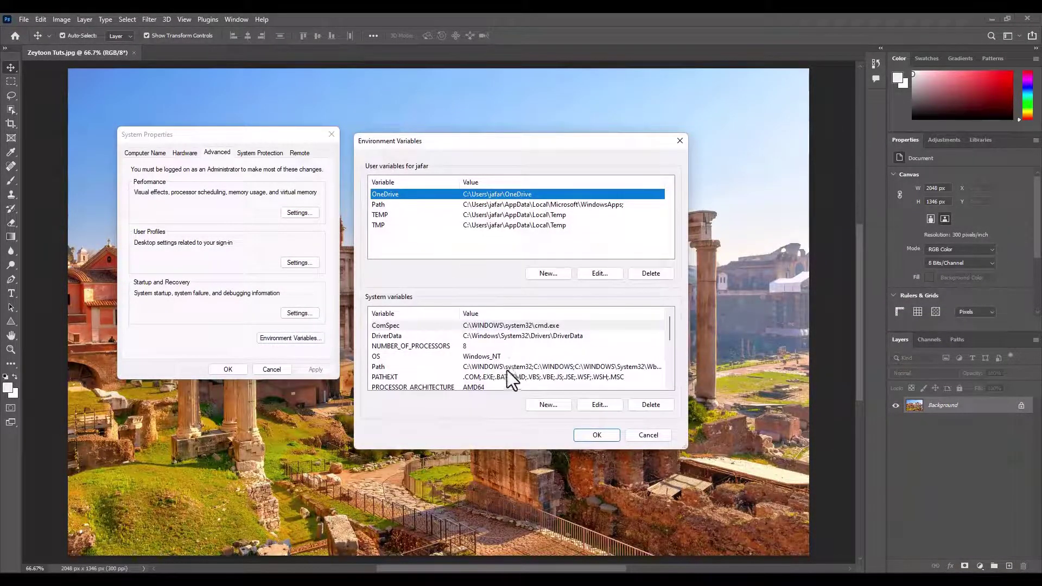
pyautogui.scroll(-3, 506, 371)
pyautogui.scroll(-1, 505, 371)
# Inspect the system TEMP and TMP variables, both set to C:\windows\Temp
pyautogui.click(518, 337)
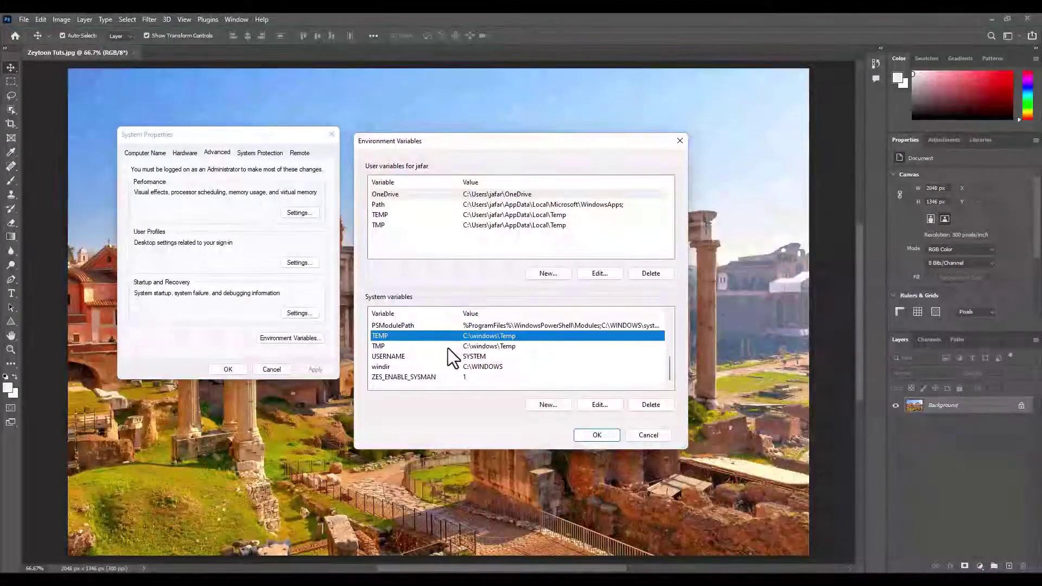
pyautogui.click(500, 347)
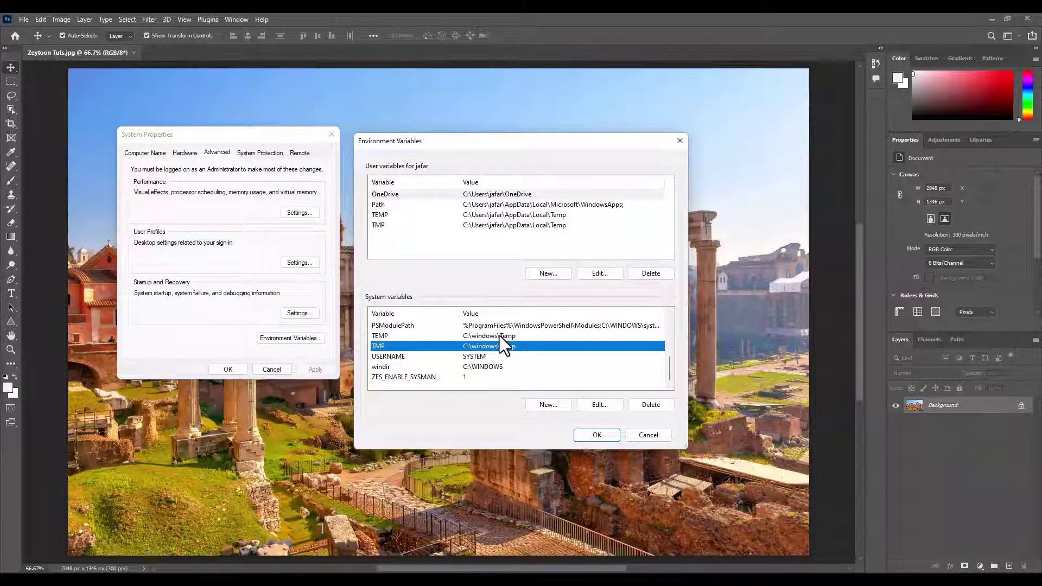
pyautogui.click(496, 336)
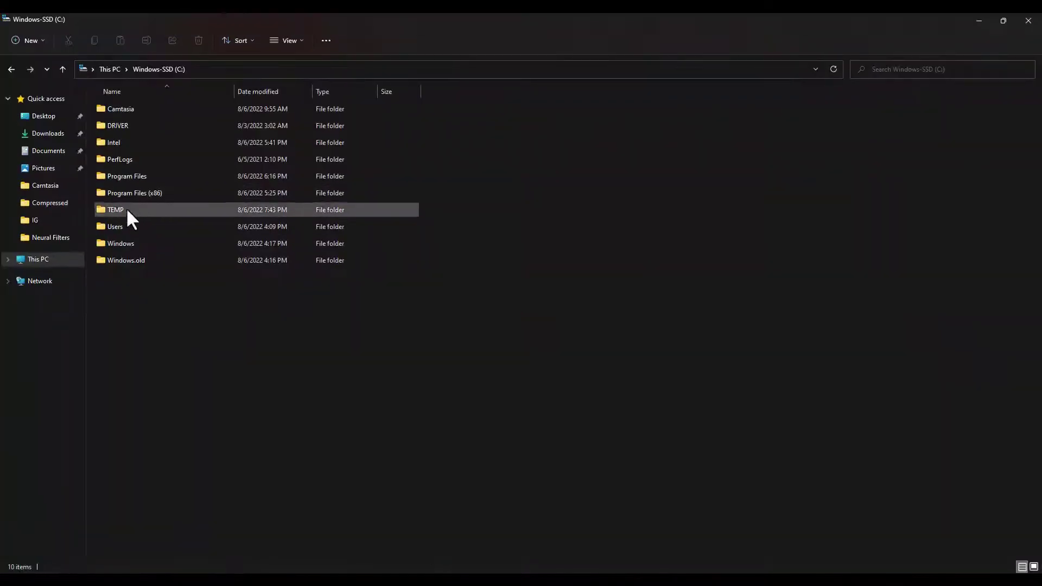
# Permanently delete the old Temp folder inside C:\Windows
pyautogui.doubleClick(143, 242)
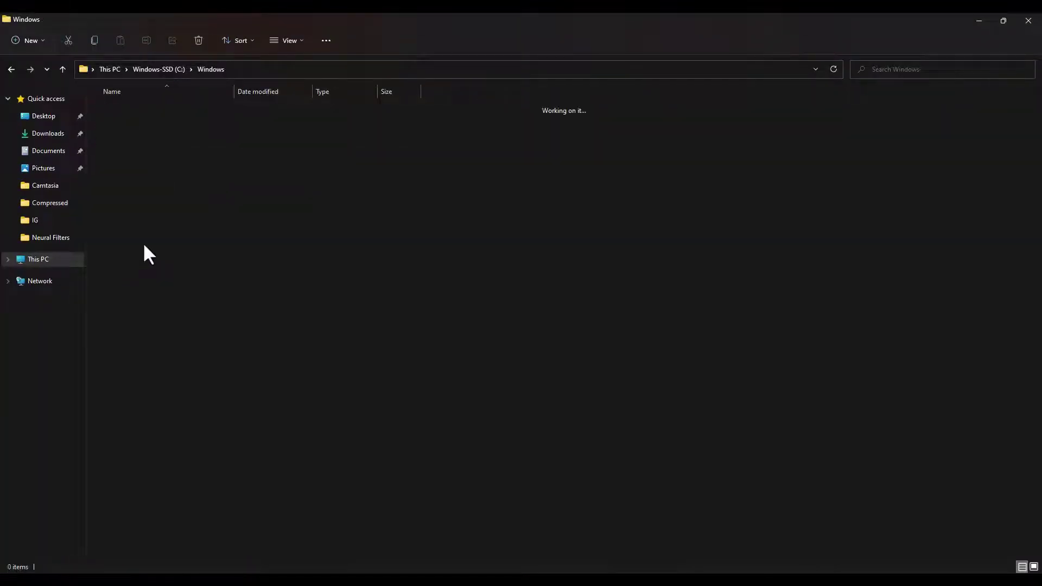
pyautogui.scroll(-8, 175, 265)
pyautogui.scroll(-8, 175, 265)
pyautogui.scroll(-8, 176, 264)
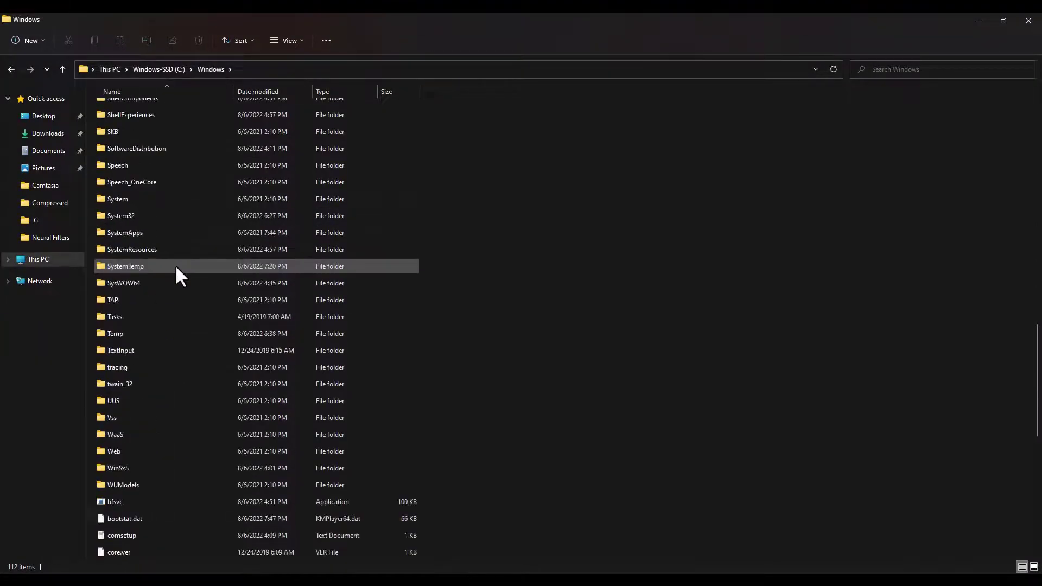
pyautogui.scroll(-2, 170, 267)
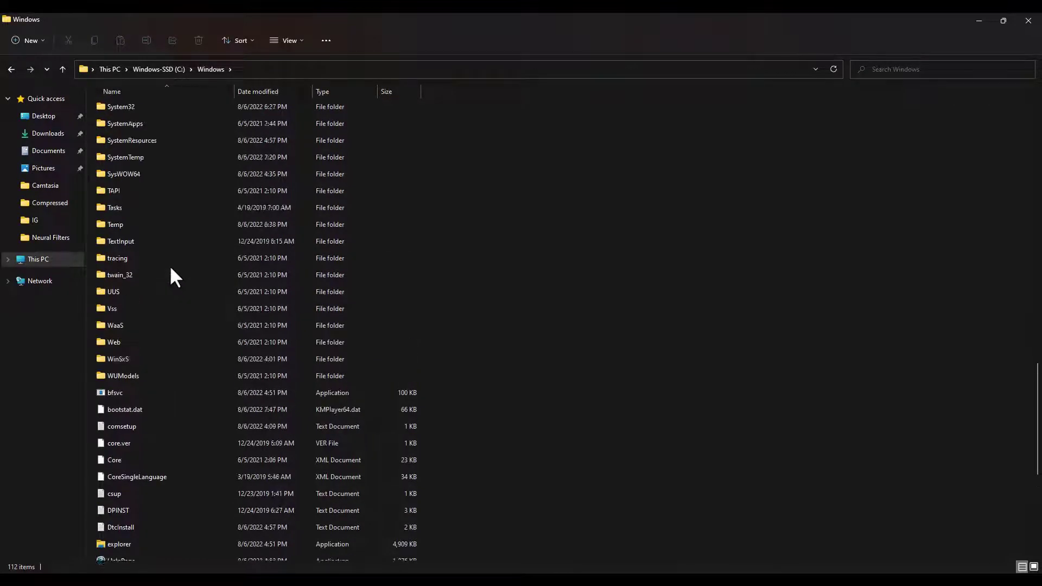
pyautogui.scroll(2, 170, 265)
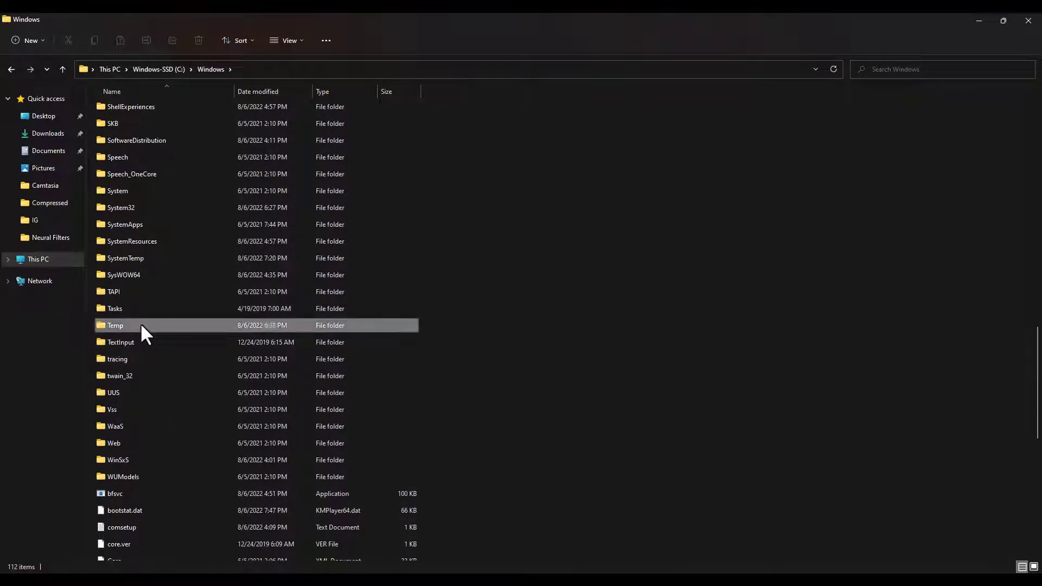
pyautogui.click(141, 326)
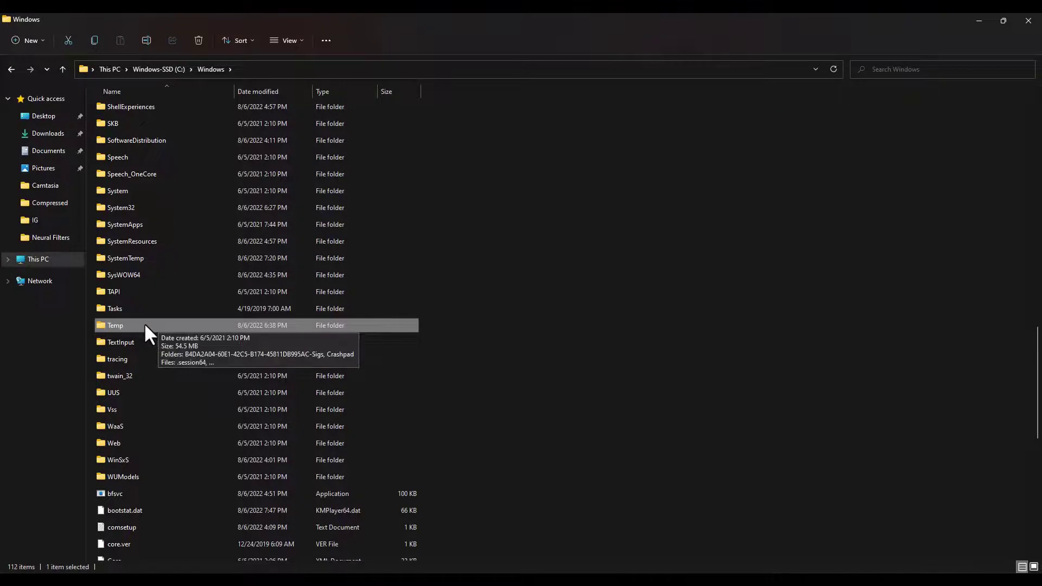
pyautogui.hotkey('shift', 'Delete')
pyautogui.press('Return')
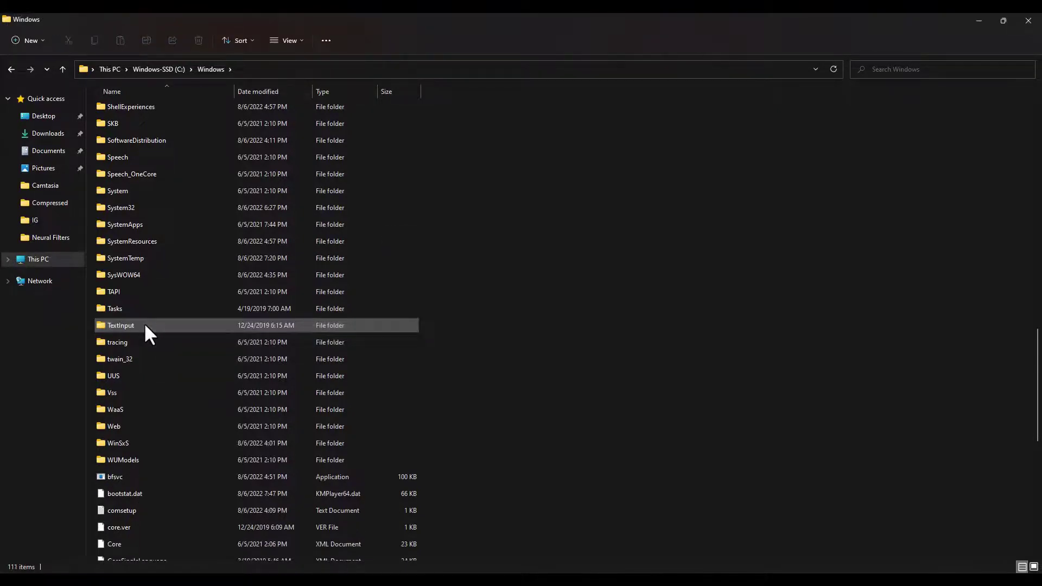
# Create and open a new TEMP folder in C:\Windows, selecting its address path
pyautogui.rightClick(437, 212)
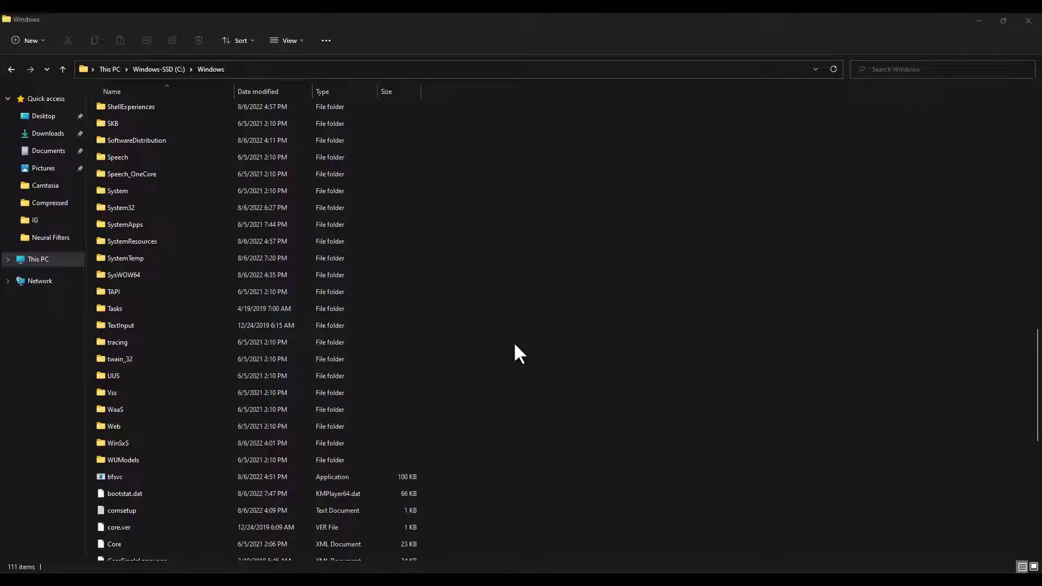
pyautogui.write('T')
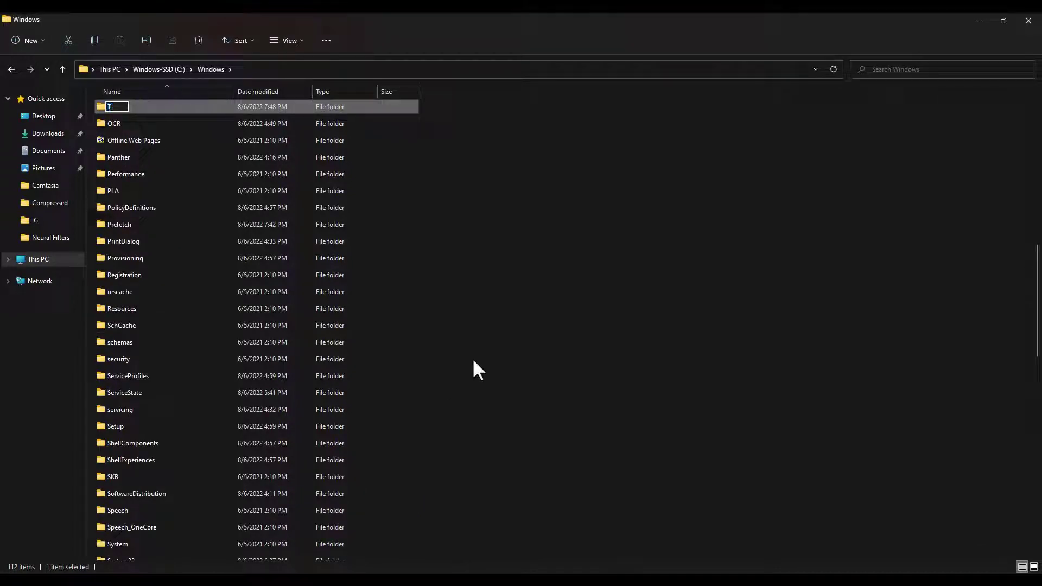
pyautogui.write('EMP')
pyautogui.press('Return')
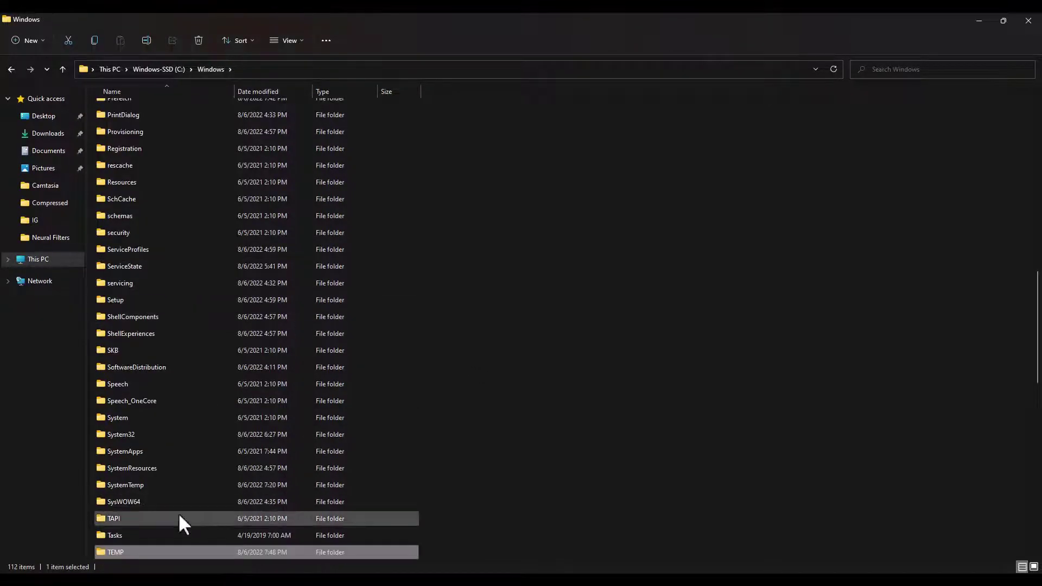
pyautogui.doubleClick(145, 552)
pyautogui.click(299, 69)
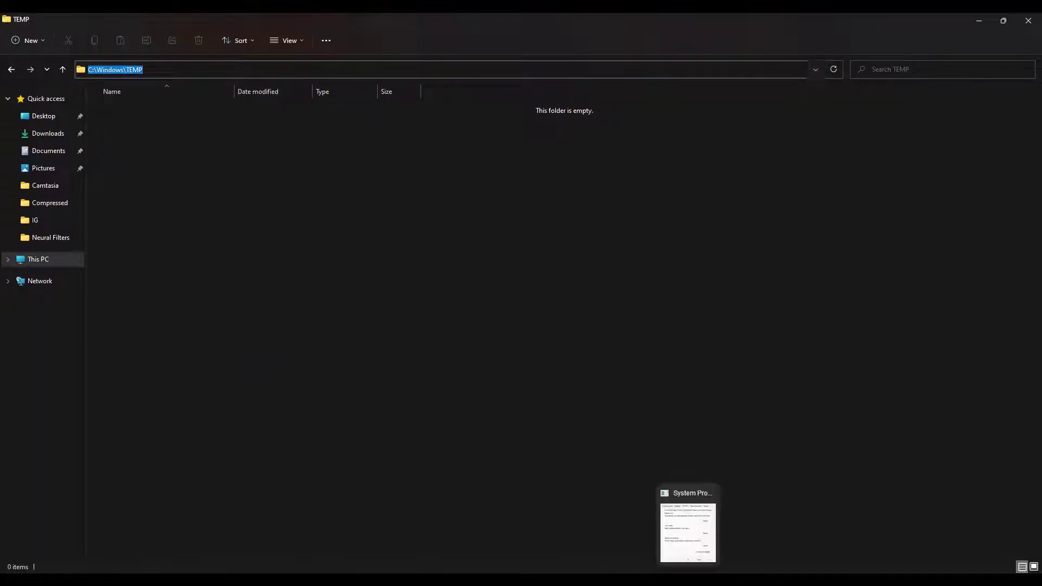
# Set the system TEMP variable to C:\Windows\TEMP
pyautogui.click(689, 525)
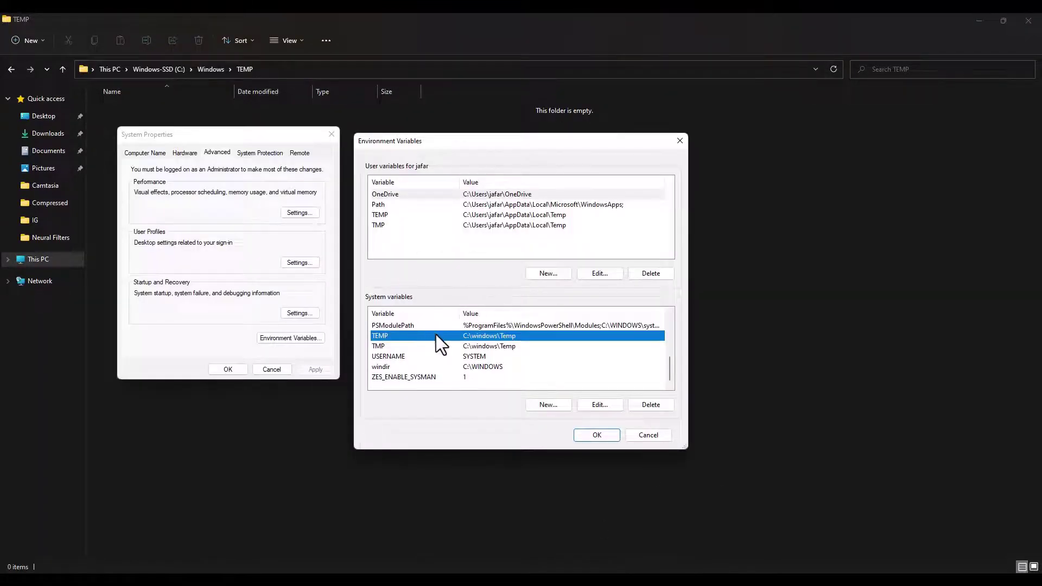
pyautogui.click(600, 404)
pyautogui.write('C:\\Windows\\TEMP')
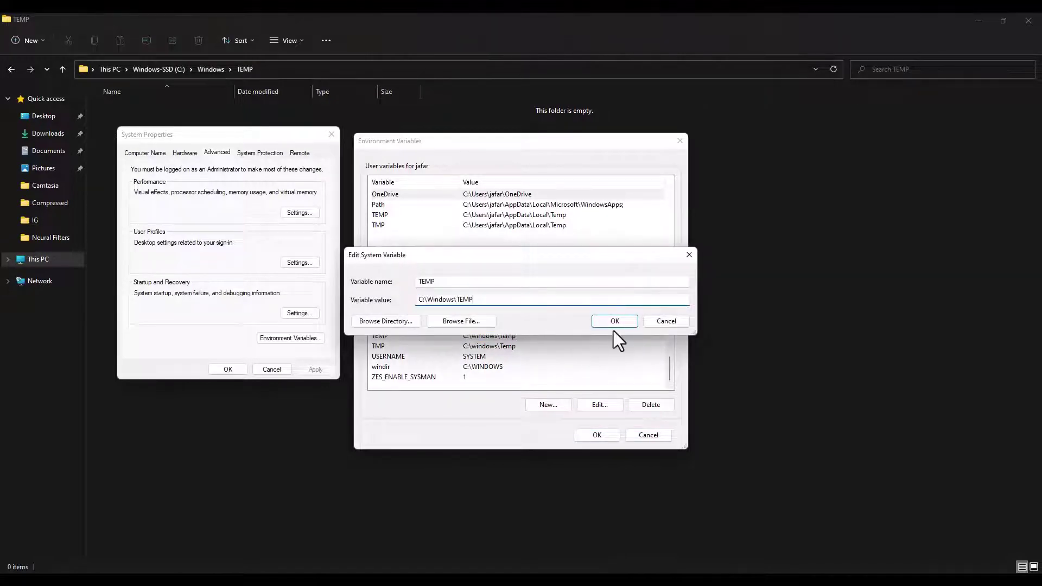
pyautogui.click(615, 321)
# Set system TMP to C:\Windows\TEMP as well and save the settings
pyautogui.click(507, 357)
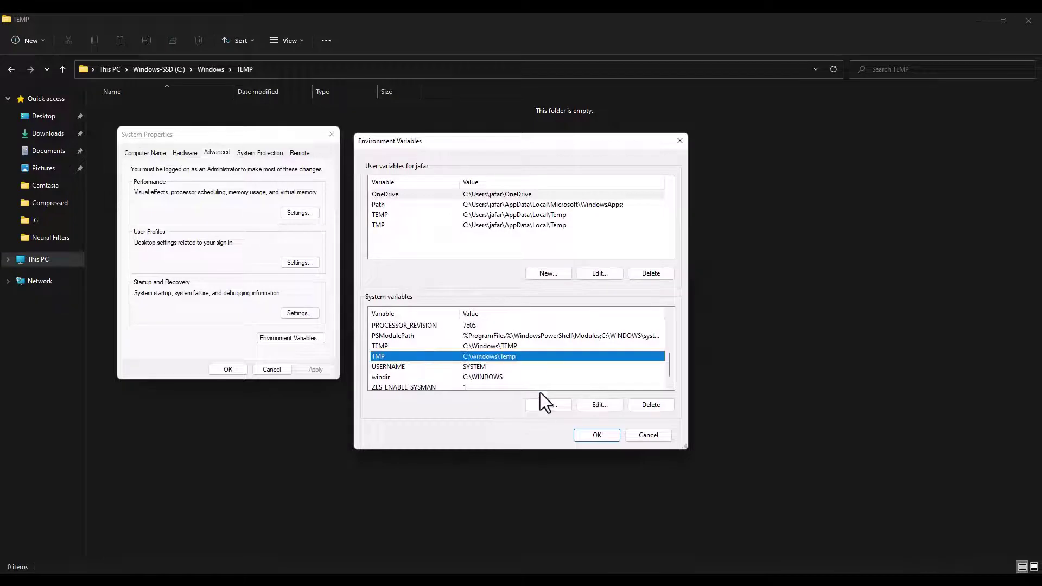
pyautogui.click(600, 404)
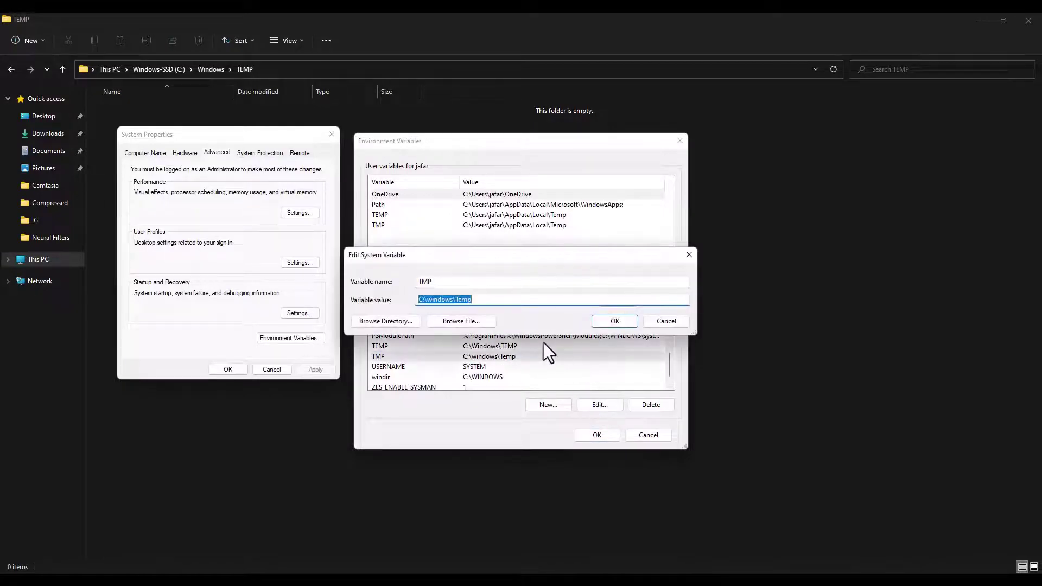
pyautogui.write('C:\\Windows\\TEMP')
pyautogui.click(613, 321)
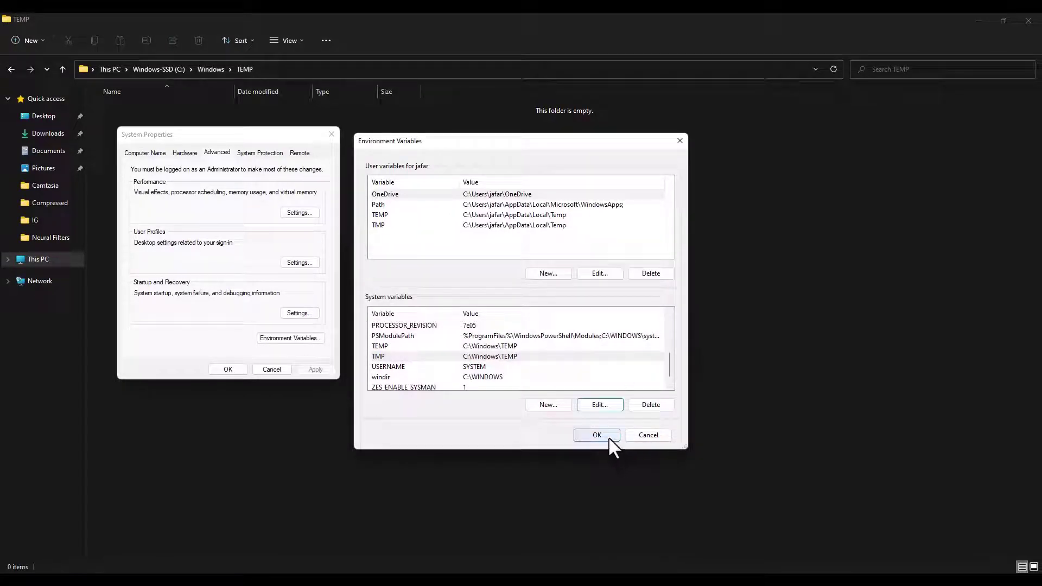
pyautogui.click(597, 435)
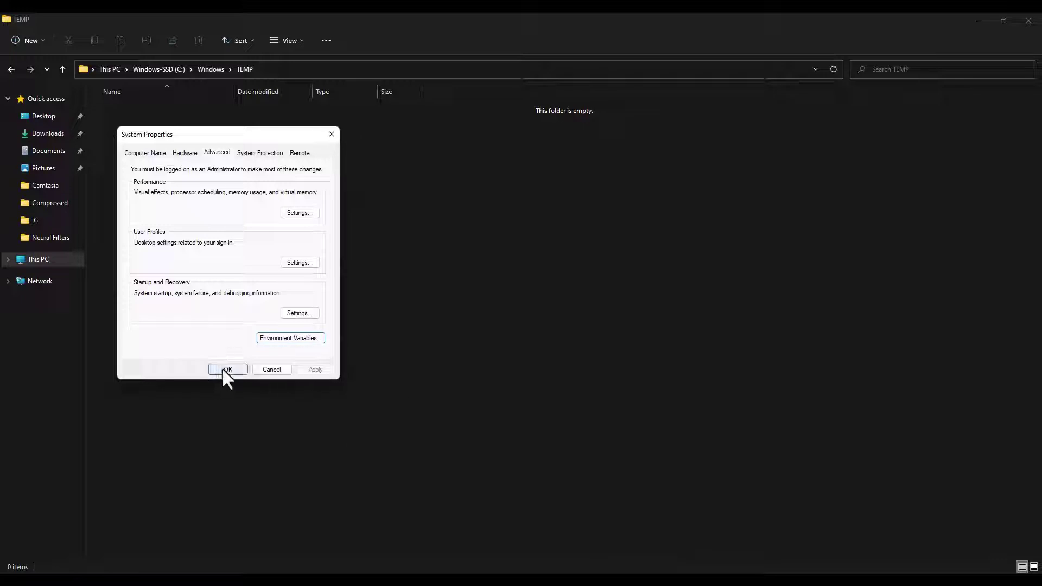
pyautogui.click(228, 369)
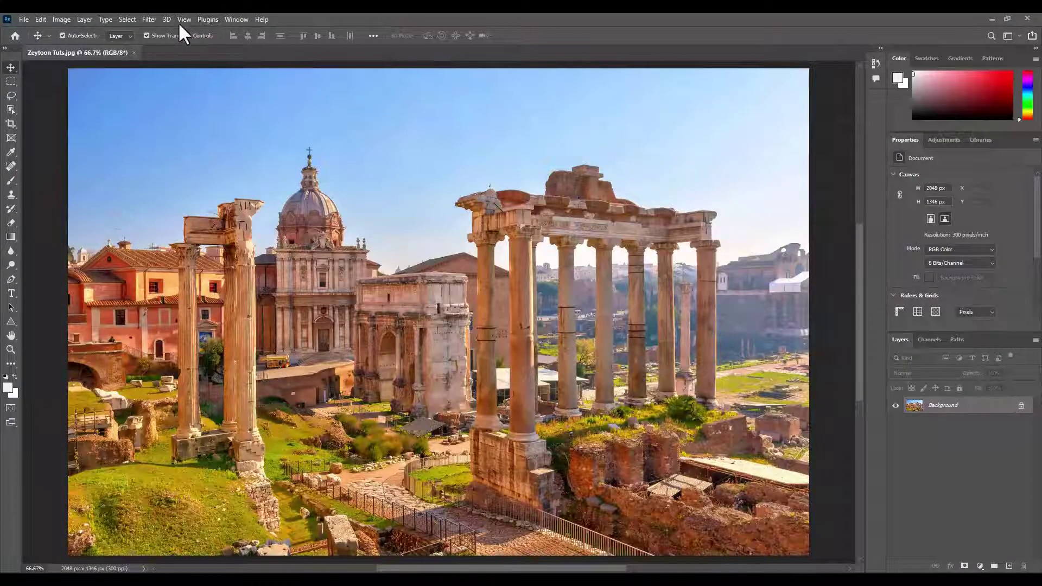
# Try downloading Super Zoom, cancel Neural Filters when it's unavailable, and quit Photoshop
pyautogui.click(148, 20)
pyautogui.click(156, 63)
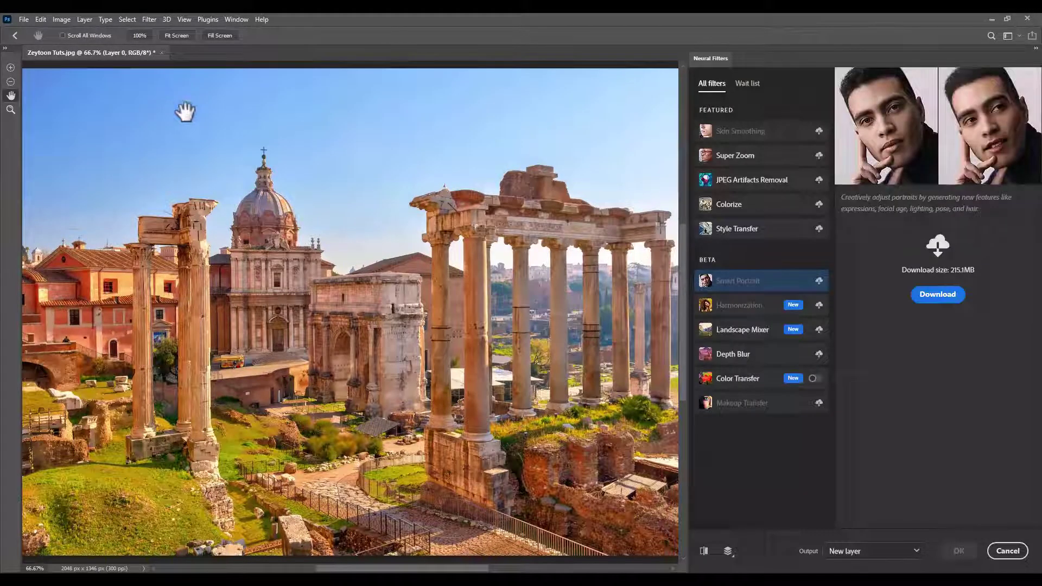
pyautogui.click(818, 156)
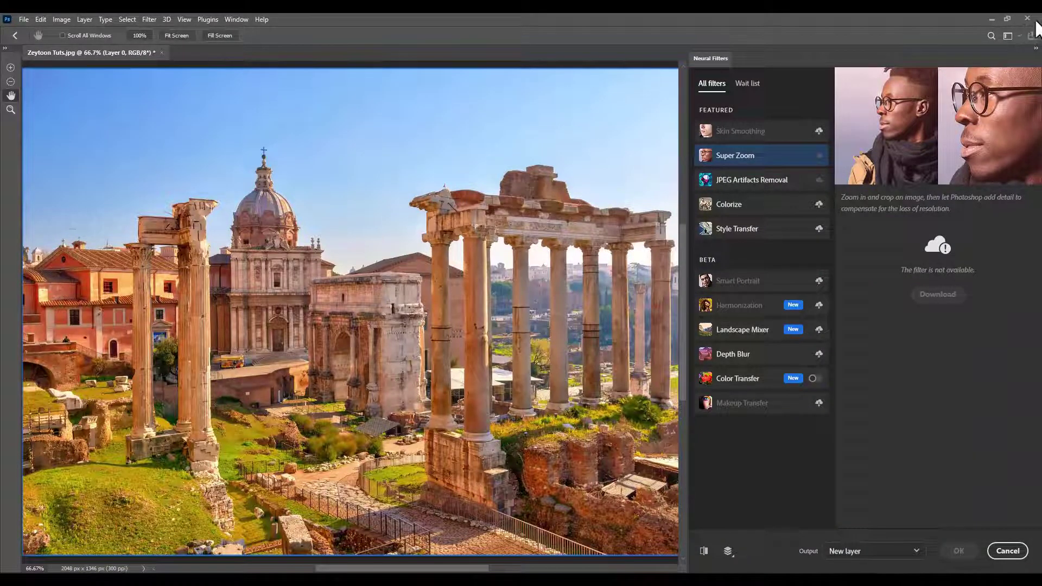
pyautogui.click(1011, 551)
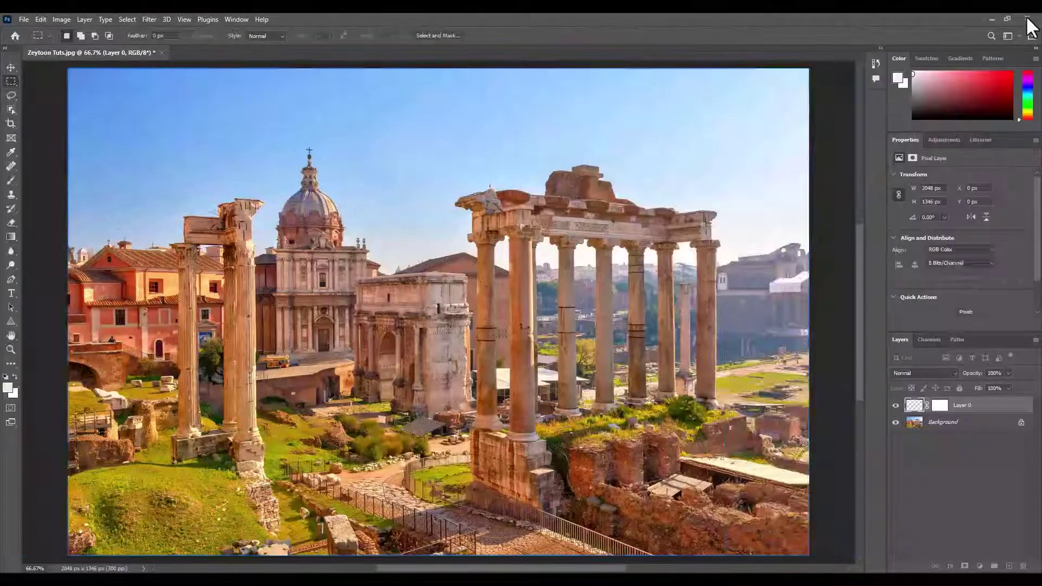
pyautogui.click(1028, 19)
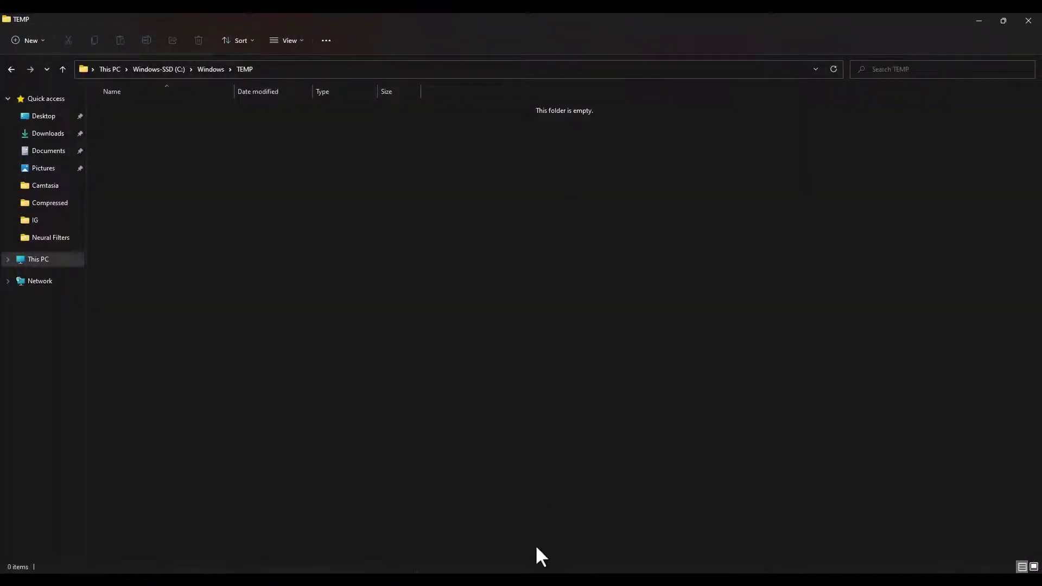
# Relaunch Photoshop 2022 from a 'photo' Start search, dismiss What's New, and open Zeytoon Tuts.jpg
pyautogui.click(436, 574)
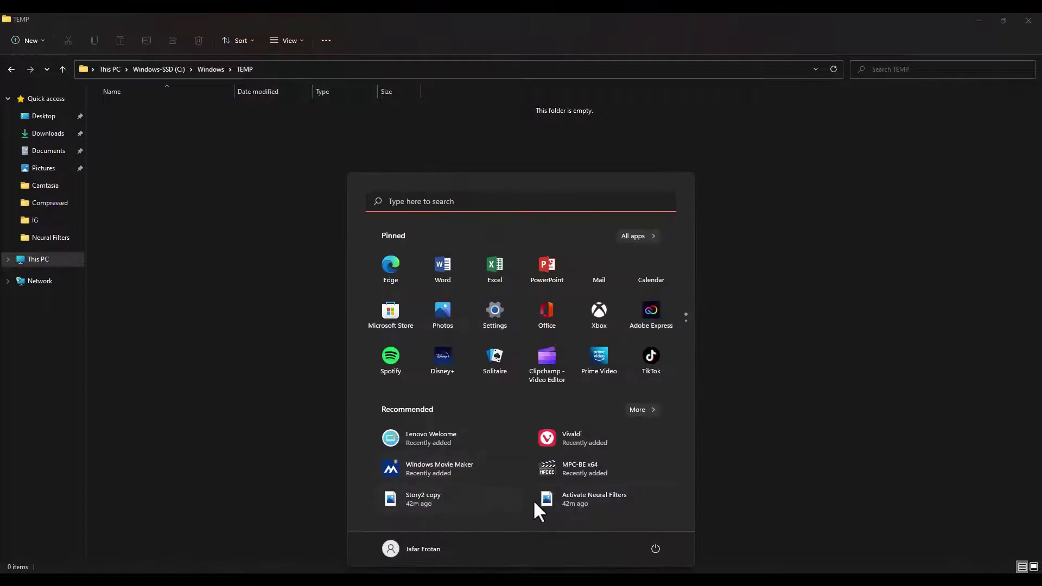
pyautogui.click(466, 202)
pyautogui.write('p')
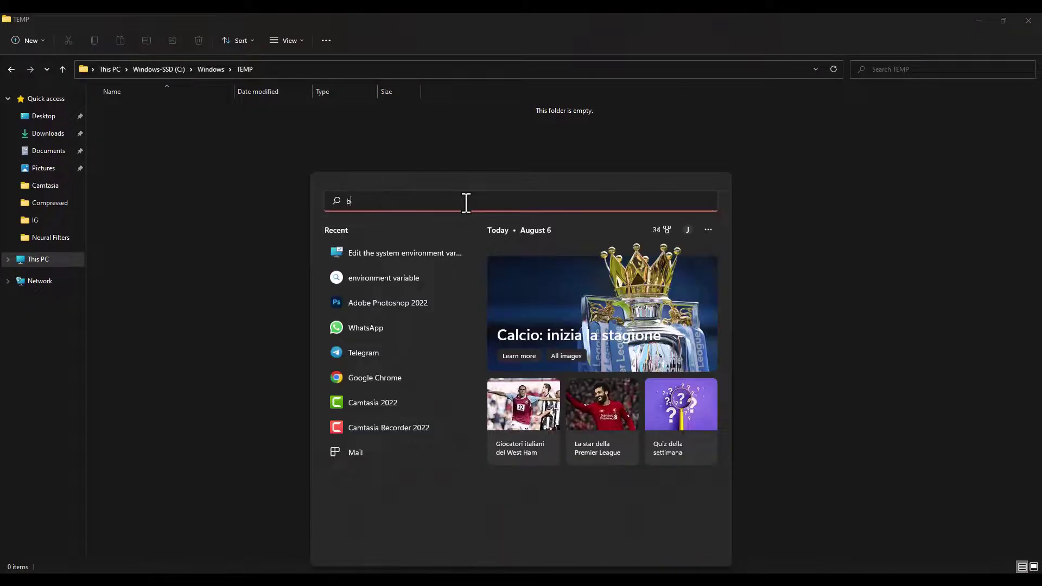
pyautogui.write('hoto')
pyautogui.press('Return')
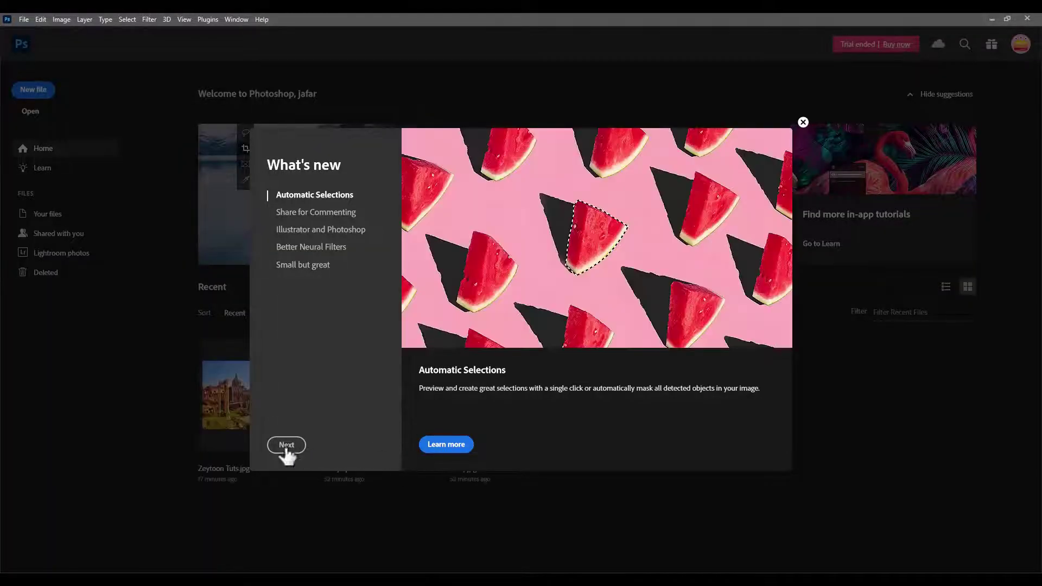
pyautogui.click(803, 123)
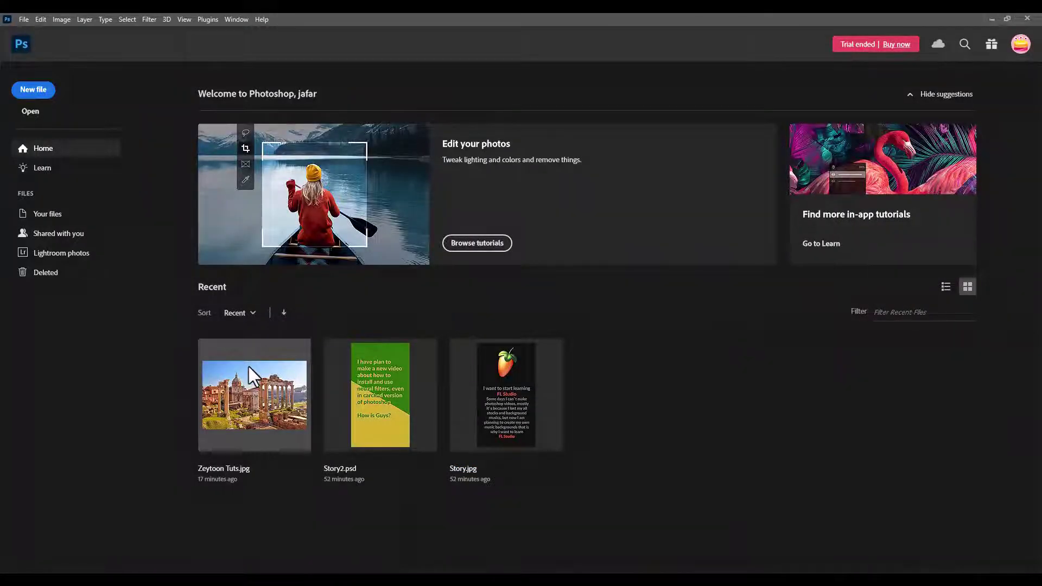
pyautogui.click(241, 400)
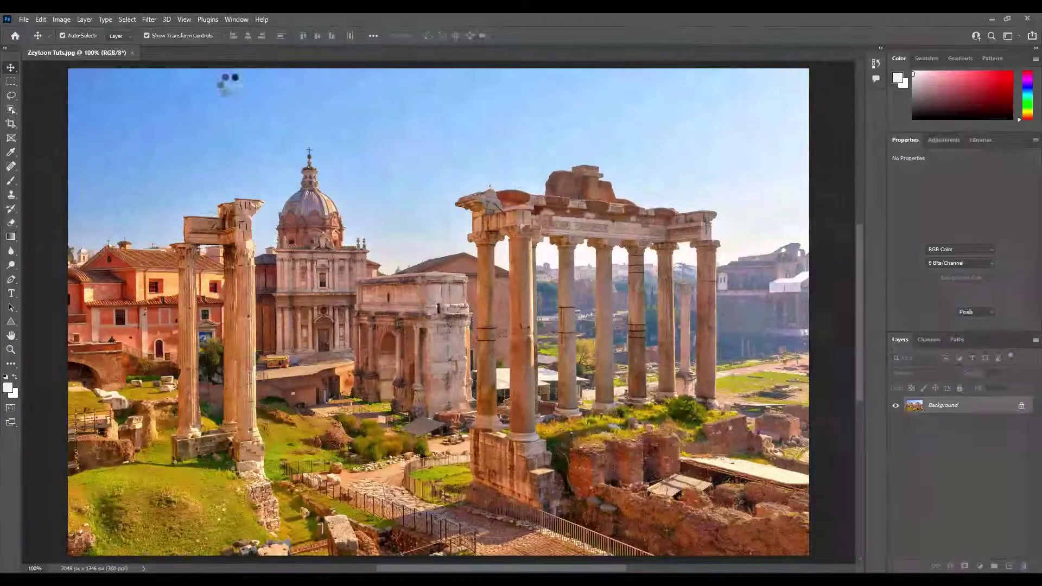
# Download Super Zoom and JPEG Artifacts Removal in Neural Filters, then start downloading Colorize
pyautogui.click(149, 19)
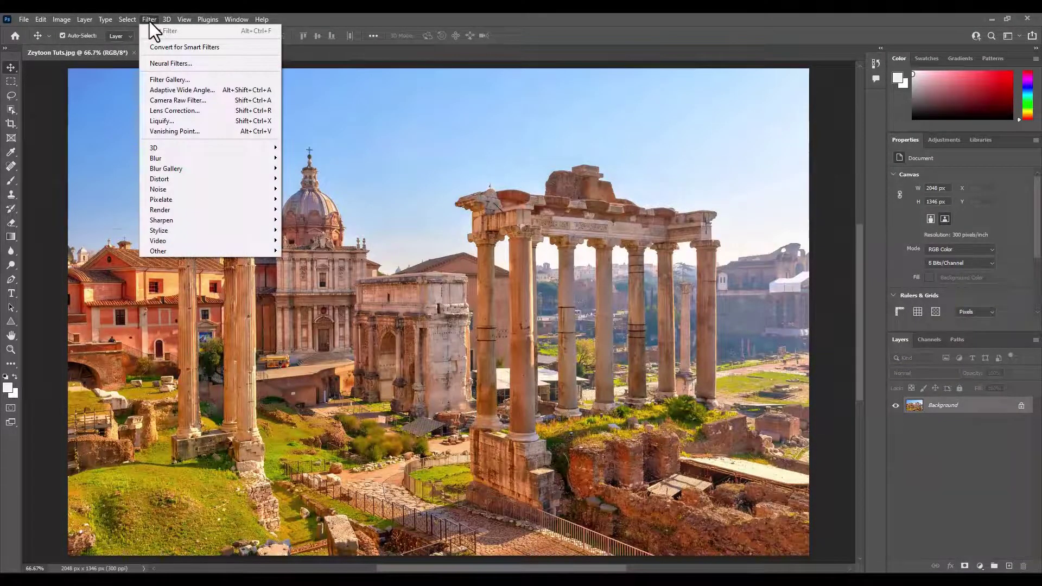
pyautogui.click(158, 60)
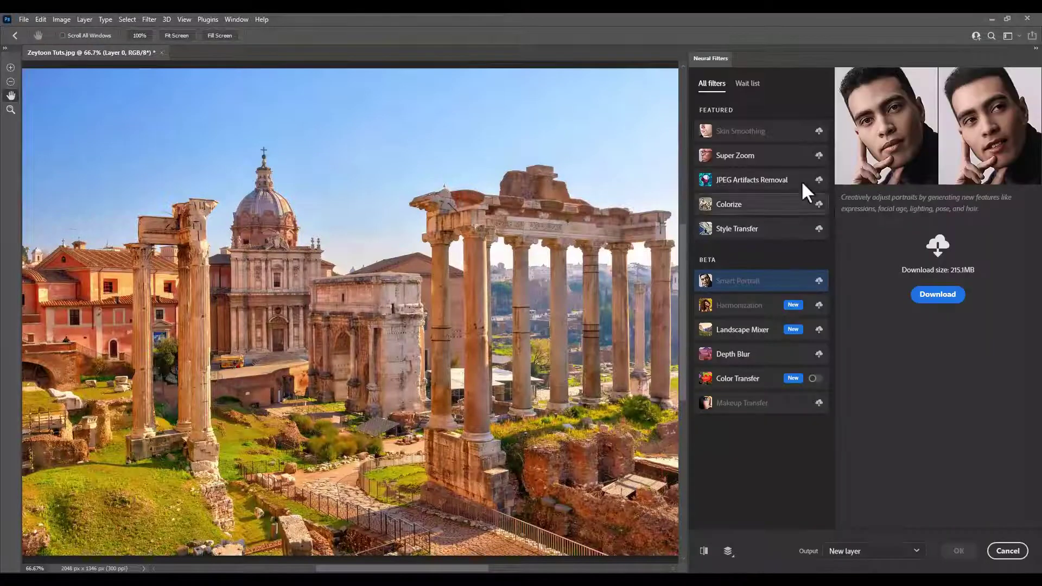
pyautogui.click(819, 155)
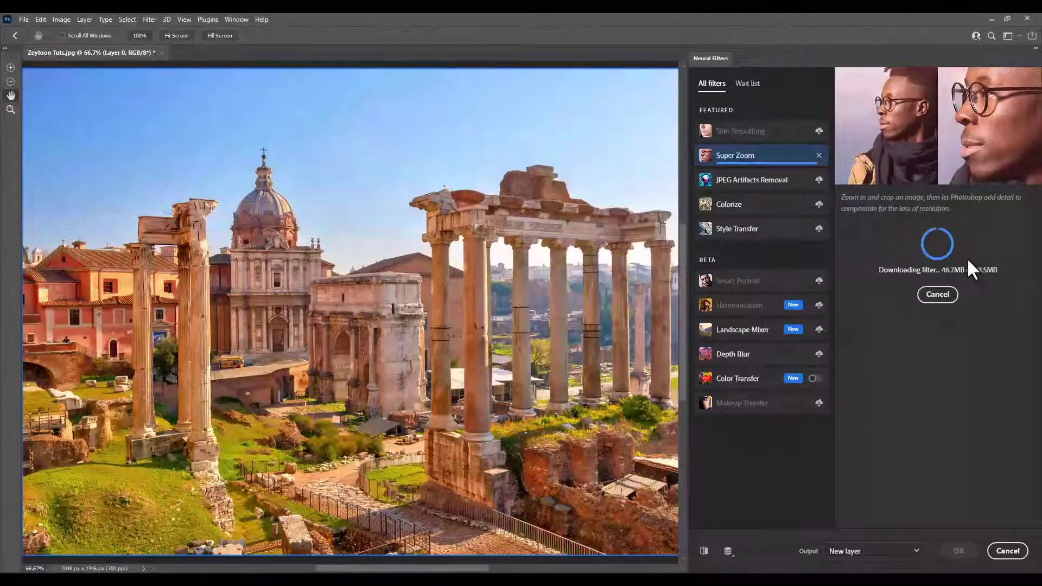
pyautogui.click(819, 180)
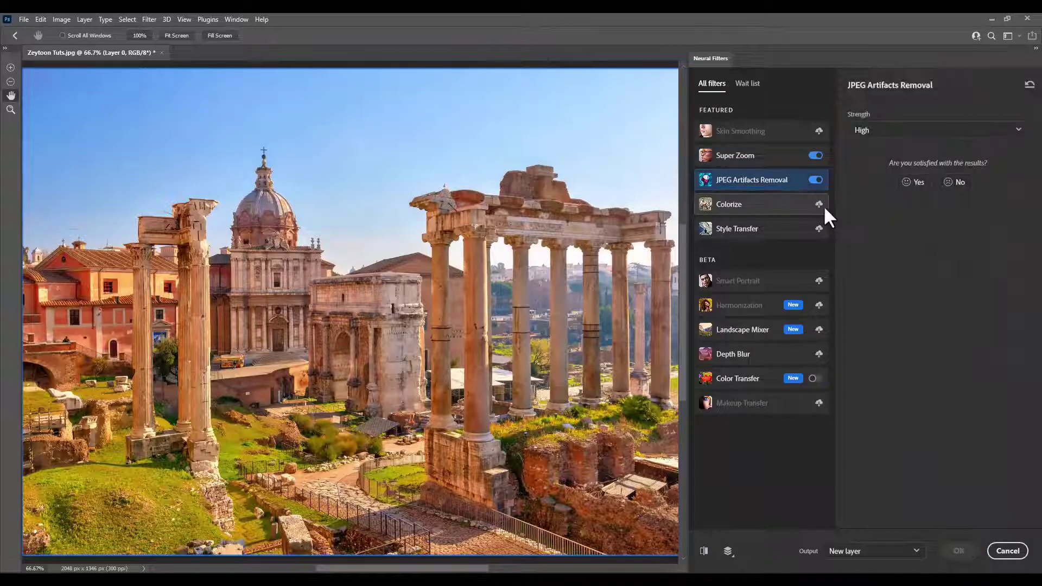
pyautogui.click(819, 205)
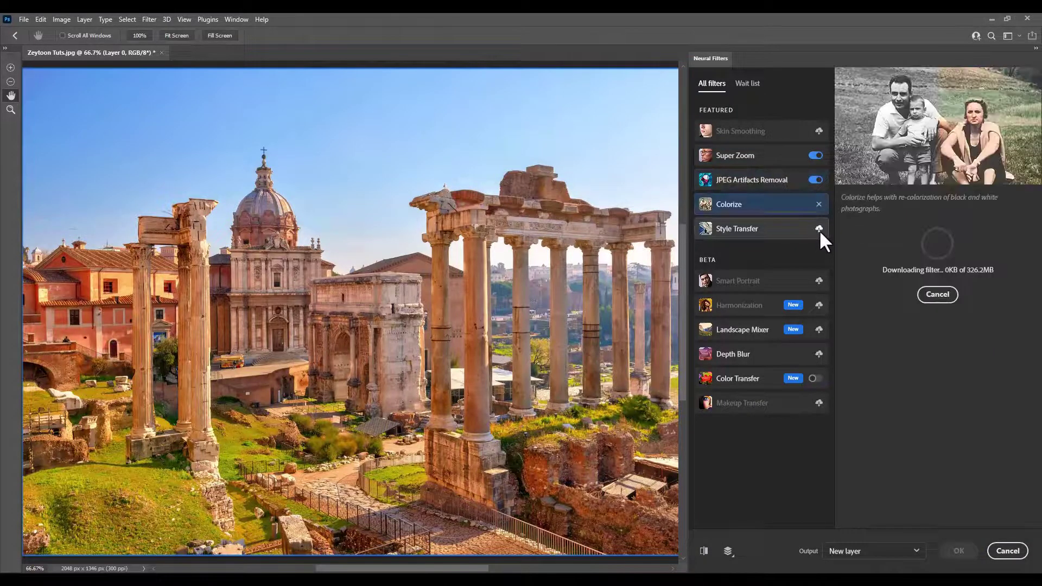